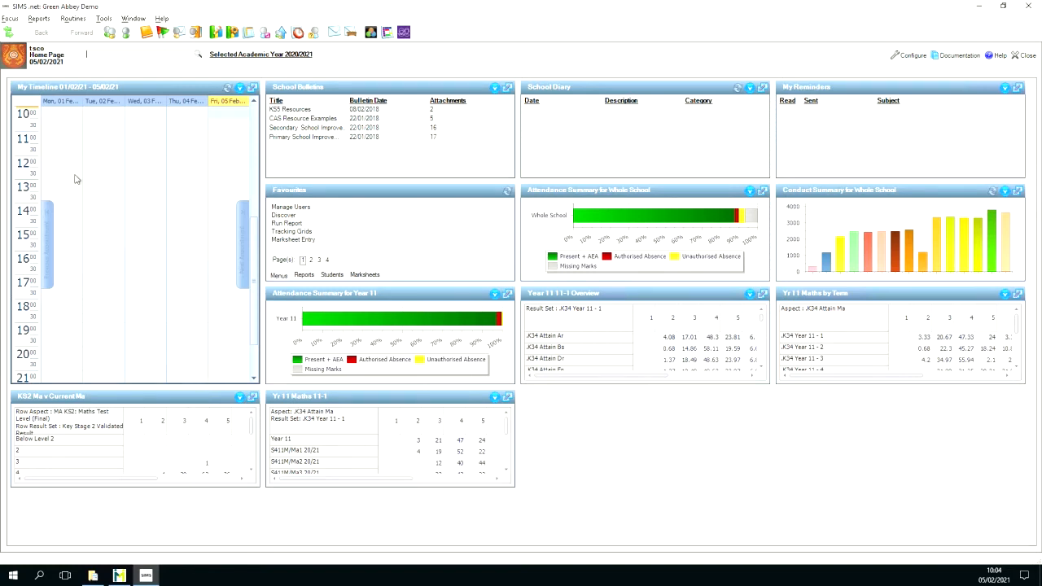
- List all current students, open the first student's details and go to that student's communication log
{"action": "left_click", "coordinate": [108, 35]}
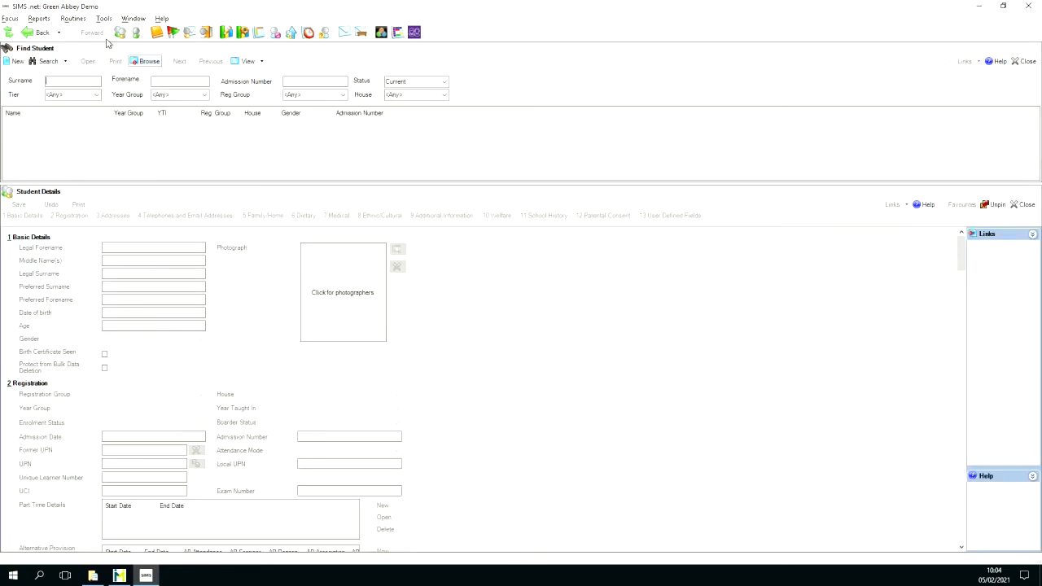
{"action": "left_click", "coordinate": [46, 64]}
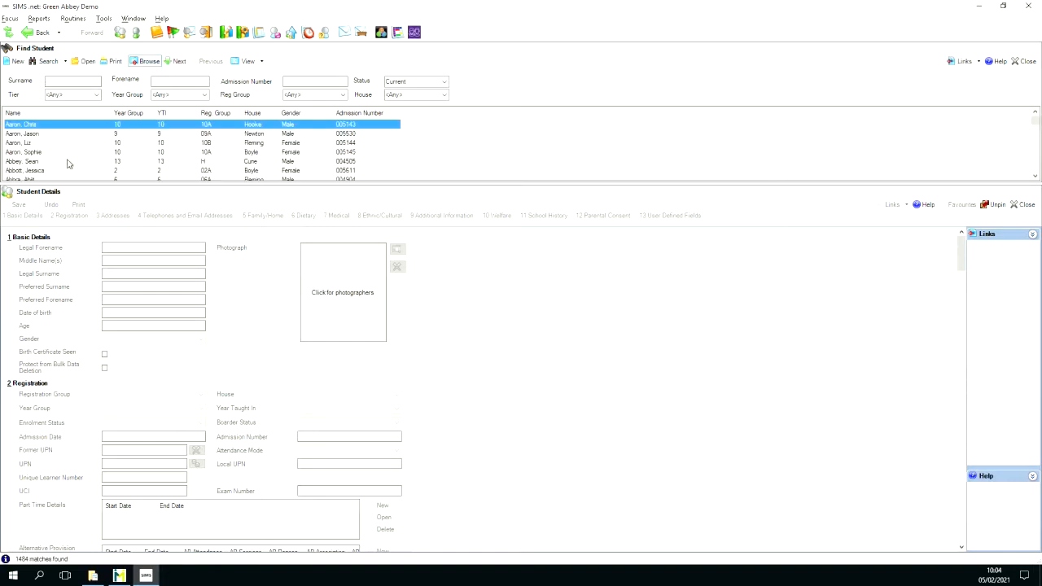
{"action": "double_click", "coordinate": [29, 124]}
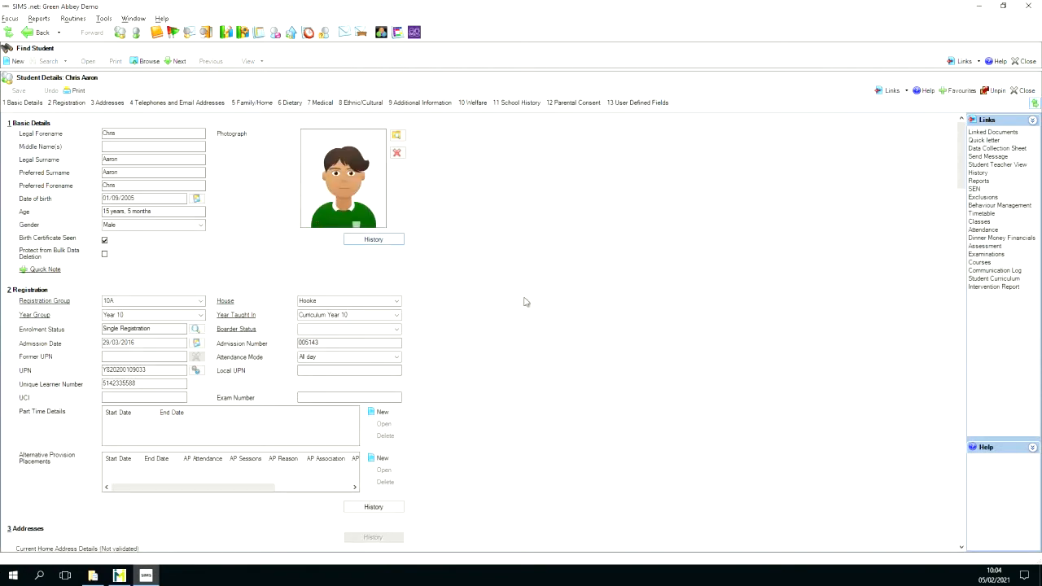
{"action": "left_click", "coordinate": [995, 271]}
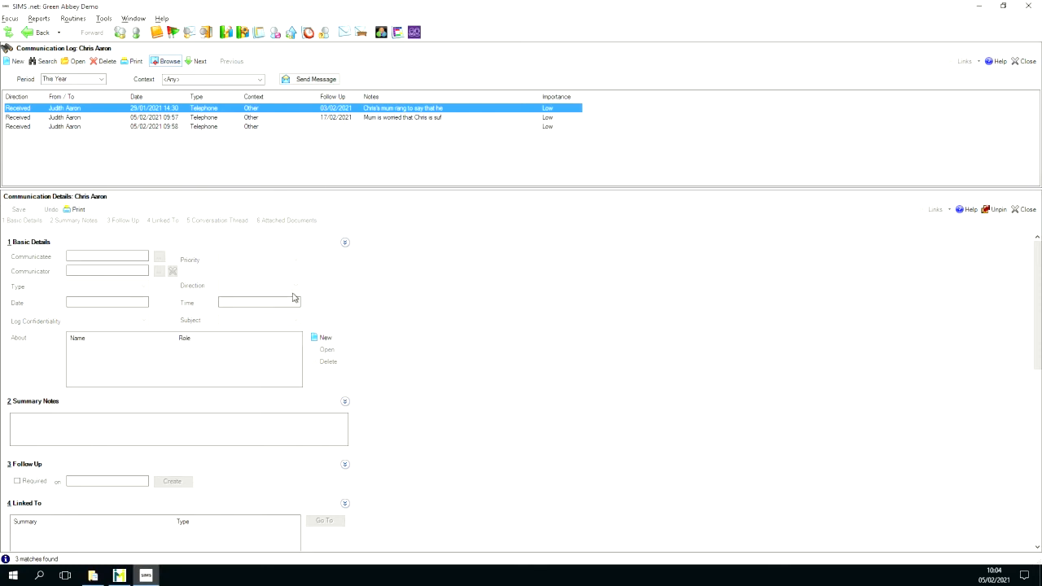
- Start a new communication record and choose the third contact in the unfiltered search results as communicatee
{"action": "left_click", "coordinate": [15, 61]}
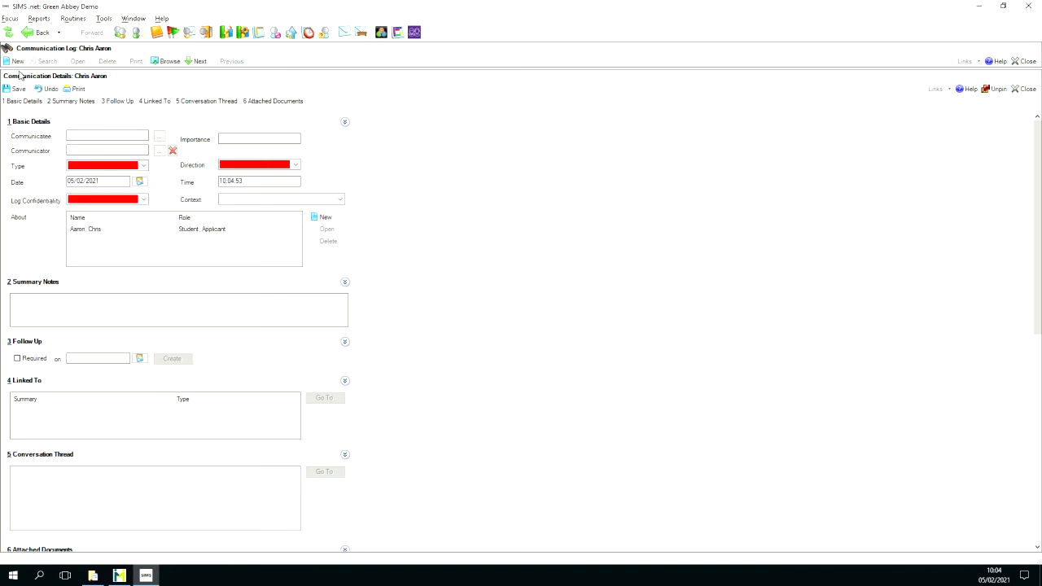
{"action": "left_click", "coordinate": [159, 137]}
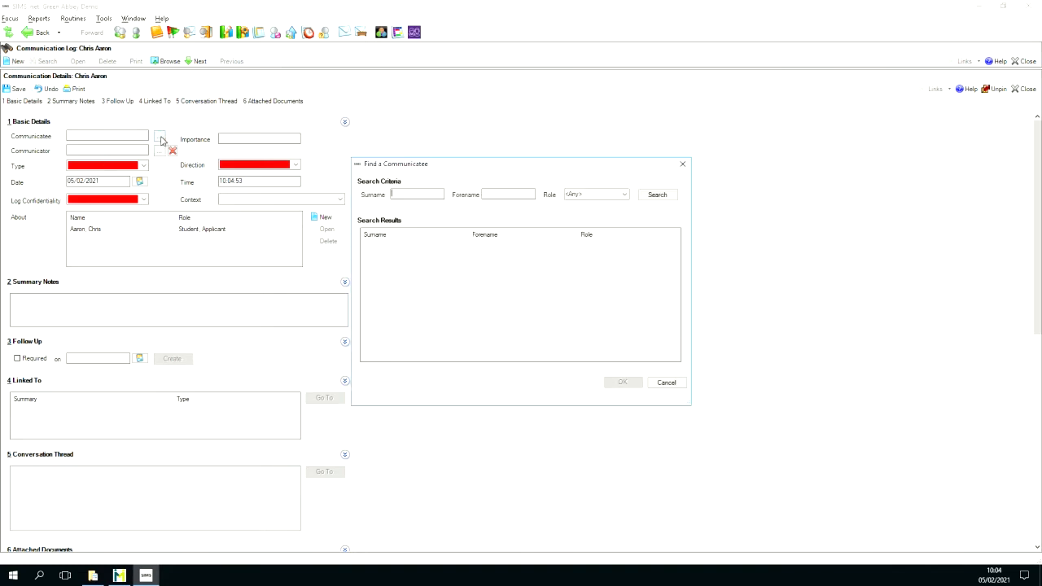
{"action": "left_click", "coordinate": [655, 195]}
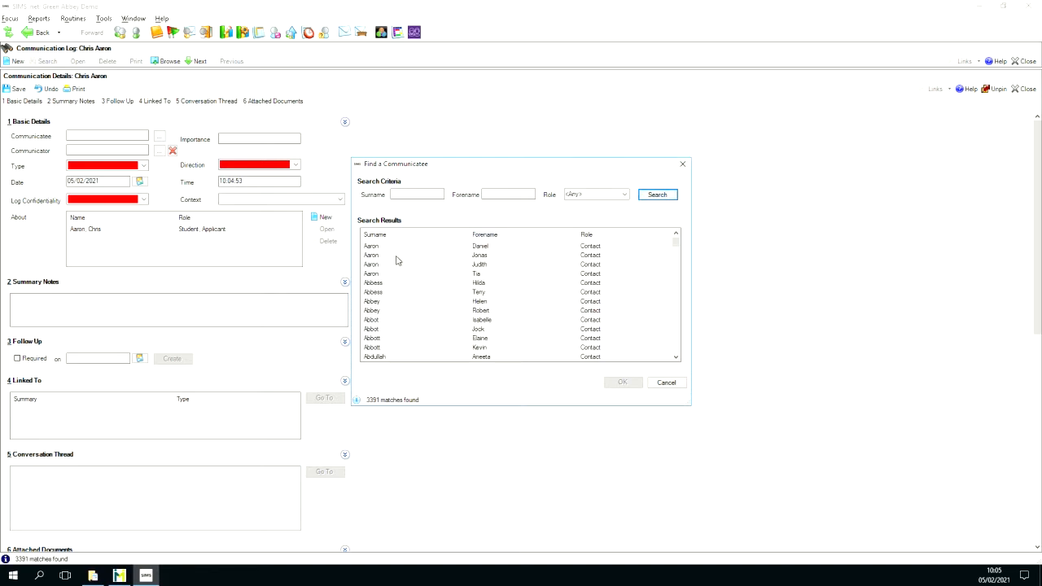
{"action": "left_click", "coordinate": [372, 268]}
{"action": "double_click", "coordinate": [372, 269]}
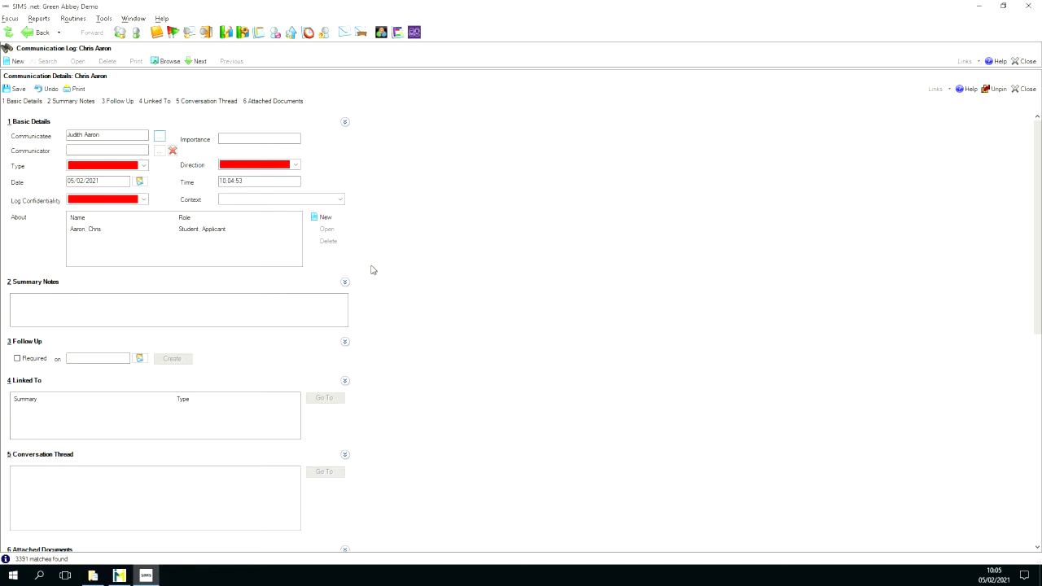
- Choose a communicator for the record by searching all suitable people and taking the first result
{"action": "left_click", "coordinate": [159, 151]}
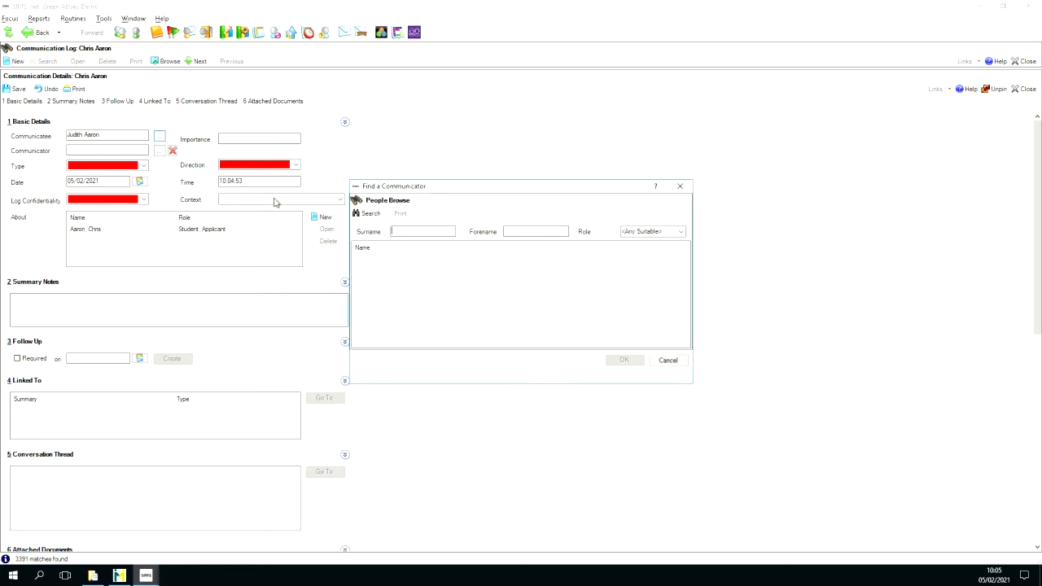
{"action": "left_click", "coordinate": [373, 215]}
{"action": "double_click", "coordinate": [400, 261]}
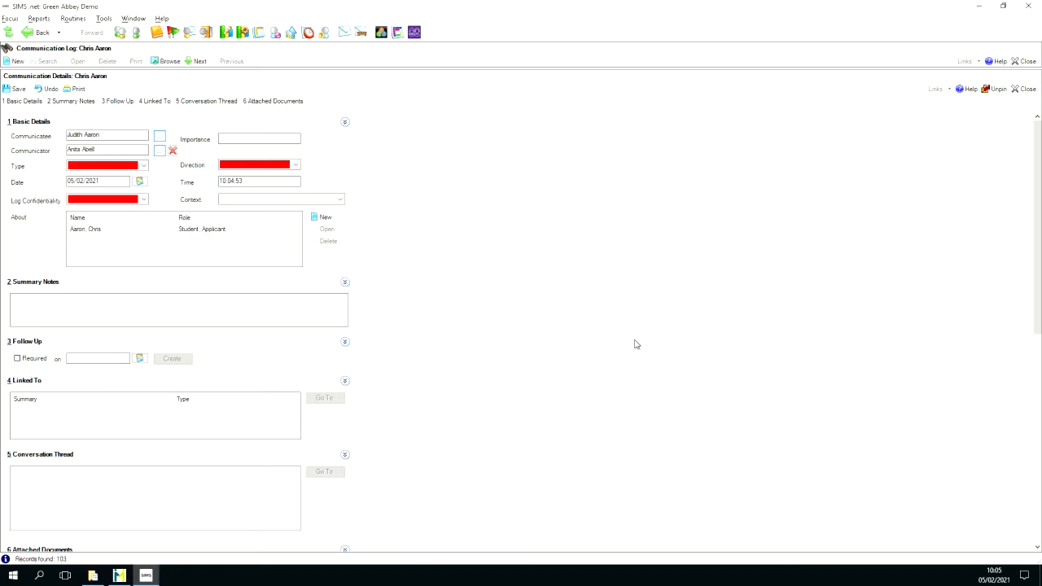
- Set the communication's type to Telephone, direction to Sent and log confidentiality to Public, and look over the other confidentiality options
{"action": "left_click", "coordinate": [144, 166]}
{"action": "left_click", "coordinate": [128, 173]}
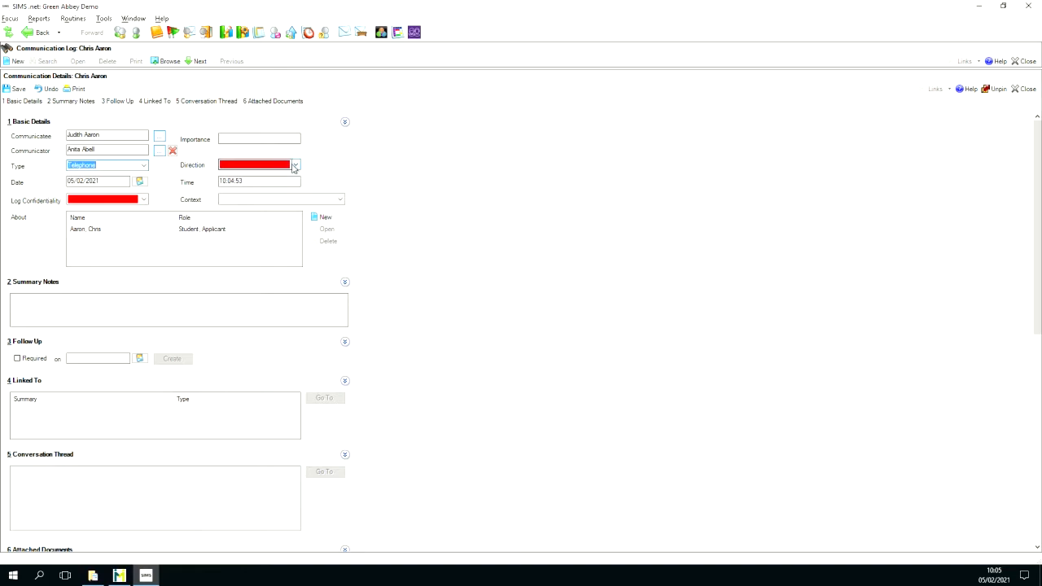
{"action": "left_click", "coordinate": [294, 166]}
{"action": "left_click", "coordinate": [276, 184]}
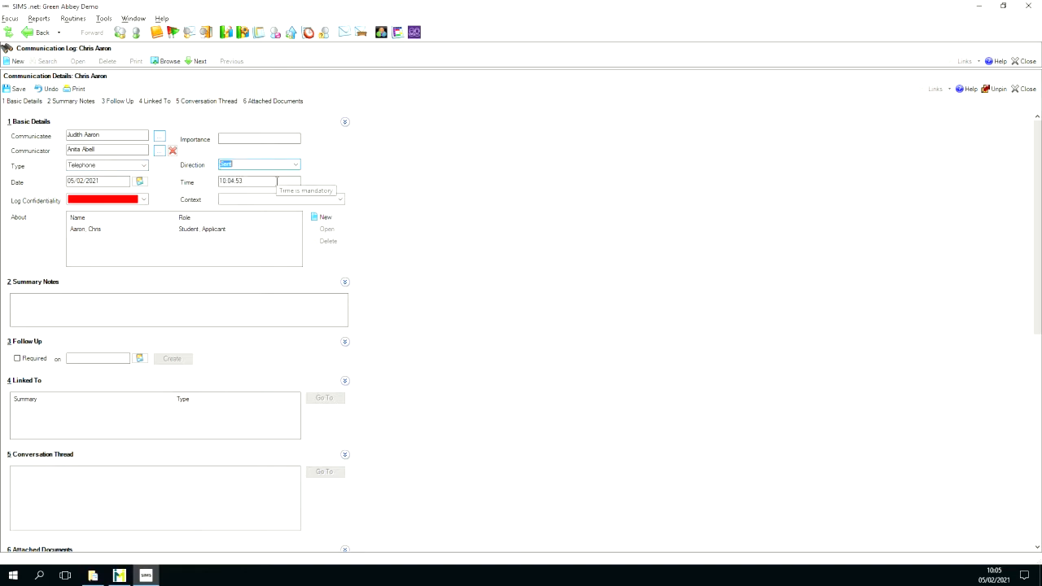
{"action": "left_click", "coordinate": [145, 200]}
{"action": "left_click", "coordinate": [102, 211]}
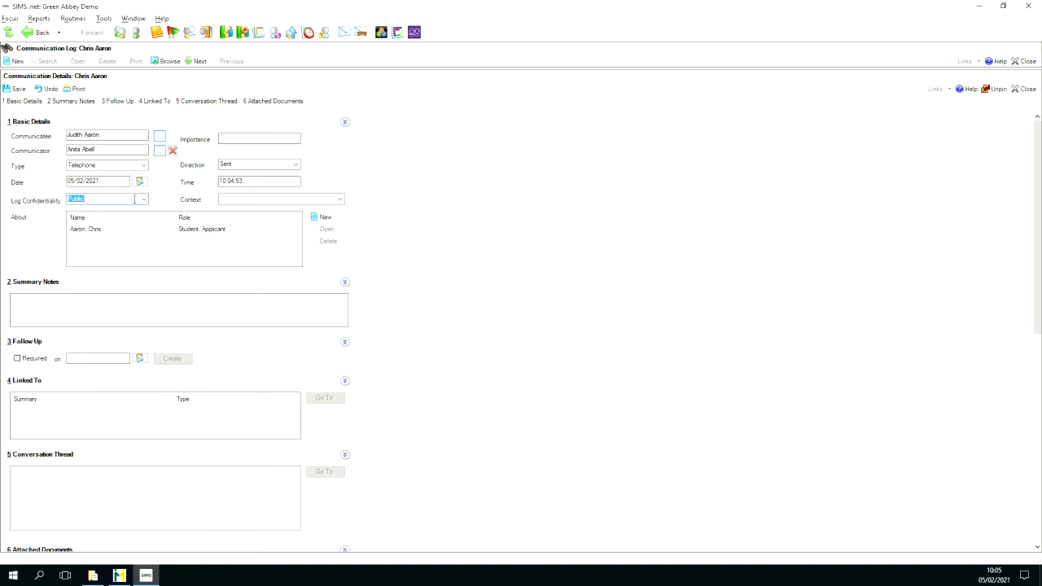
{"action": "left_click", "coordinate": [145, 200]}
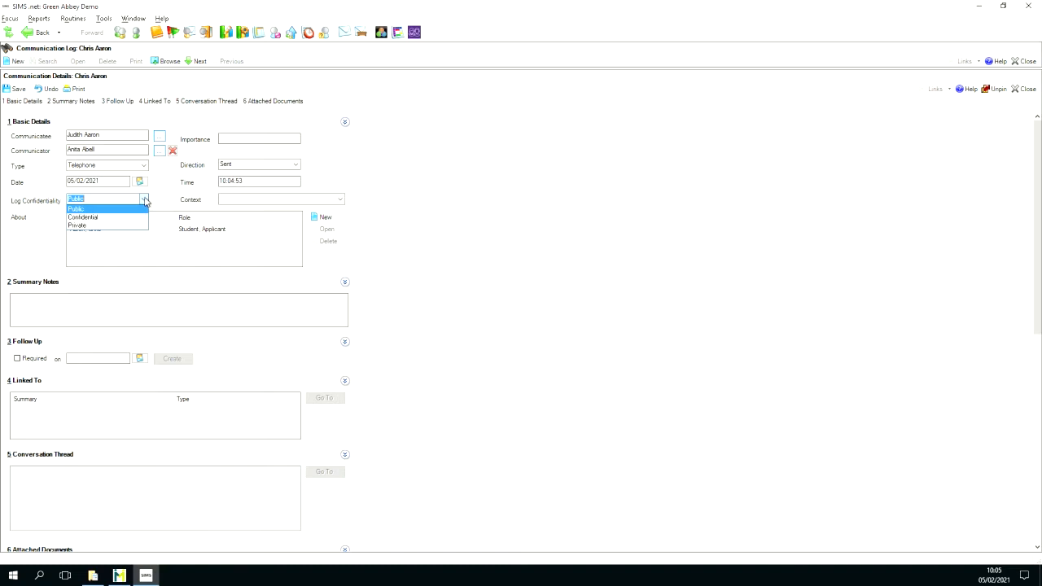
- Enter the summary note "Rang and spoke about anxiety and possible referrals"
{"action": "left_click", "coordinate": [67, 301]}
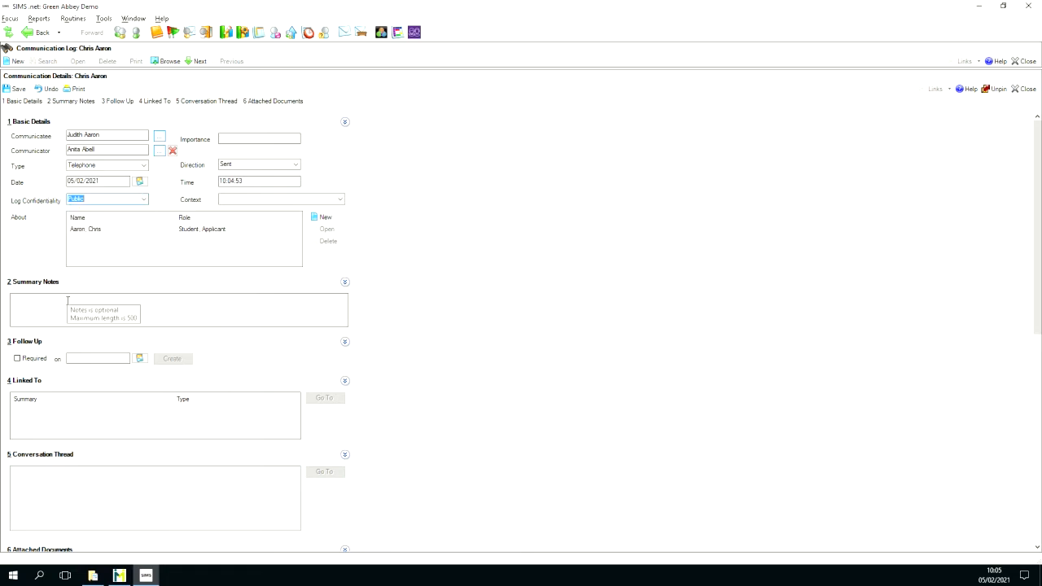
{"action": "left_click", "coordinate": [68, 301]}
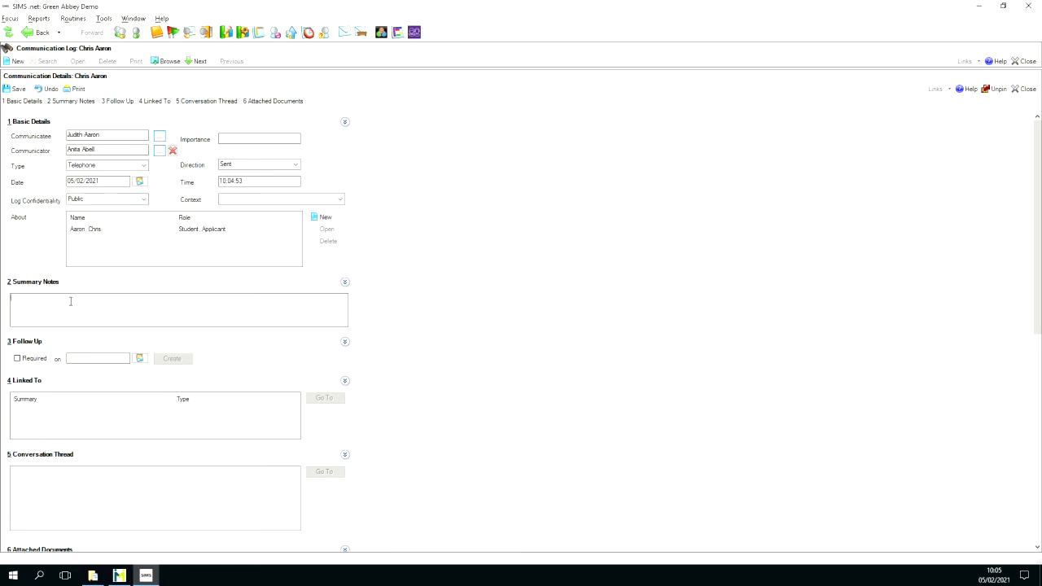
{"action": "type", "text": "Rang and spoke about anxiety and possible referrals"}
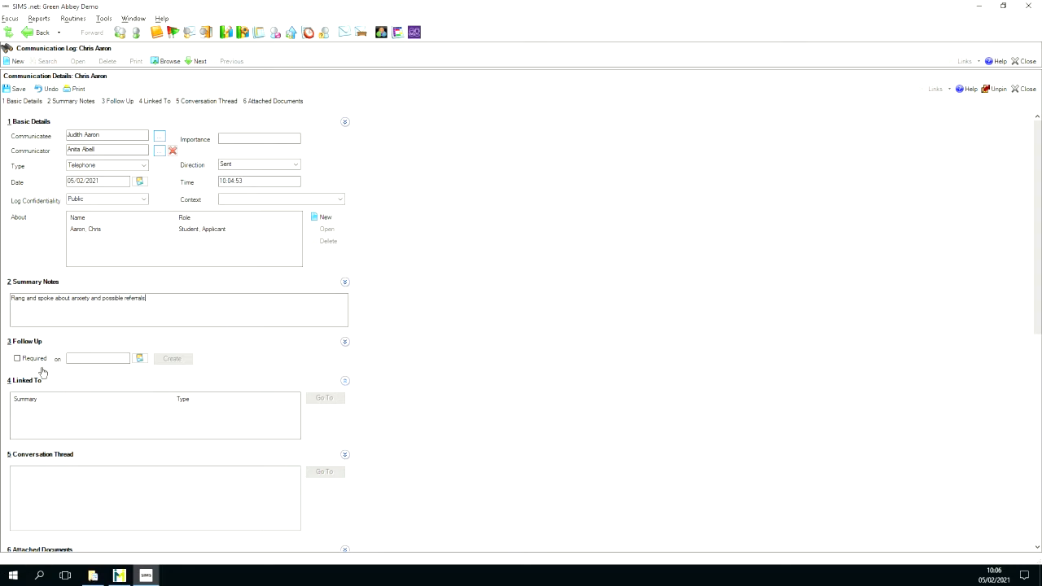
- Mark a follow-up as required on 17/02/2021 and save the communication record
{"action": "left_click", "coordinate": [18, 359]}
{"action": "left_click", "coordinate": [139, 360]}
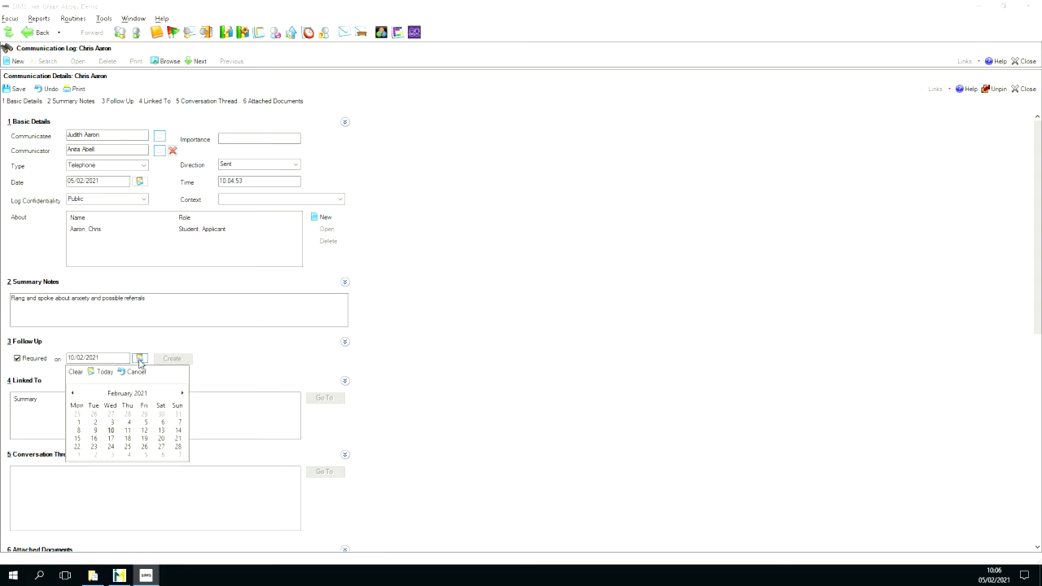
{"action": "left_click", "coordinate": [112, 441]}
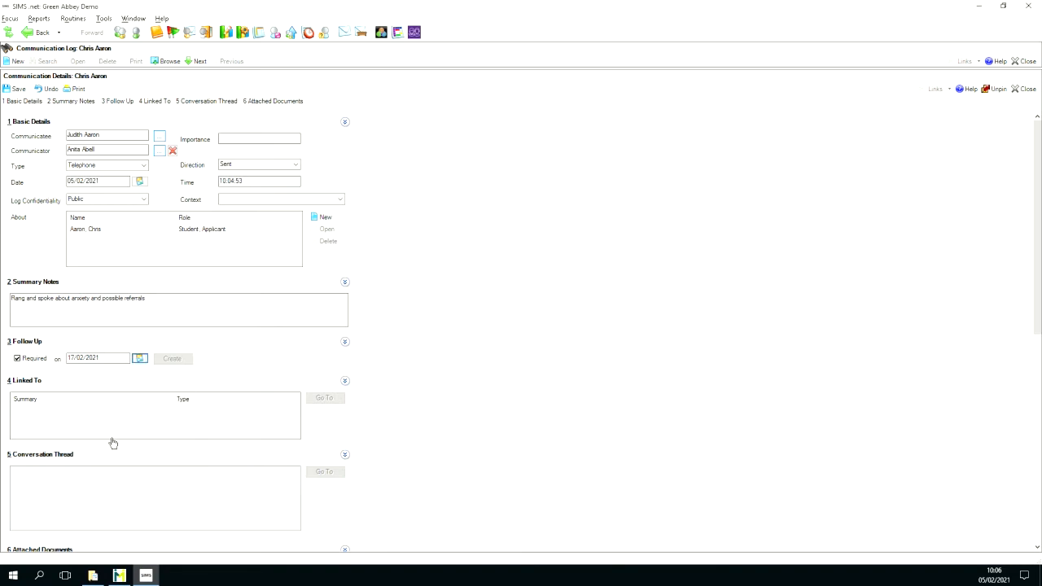
{"action": "left_click", "coordinate": [18, 89]}
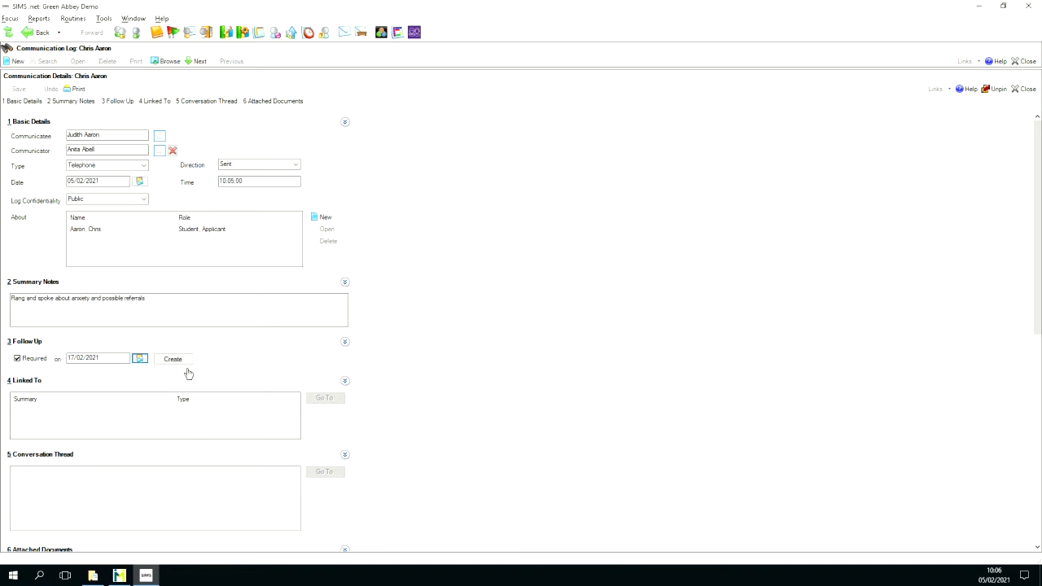
- Create the follow-up communication from this record, date it 17/02/2021 and save it
{"action": "left_click", "coordinate": [176, 362]}
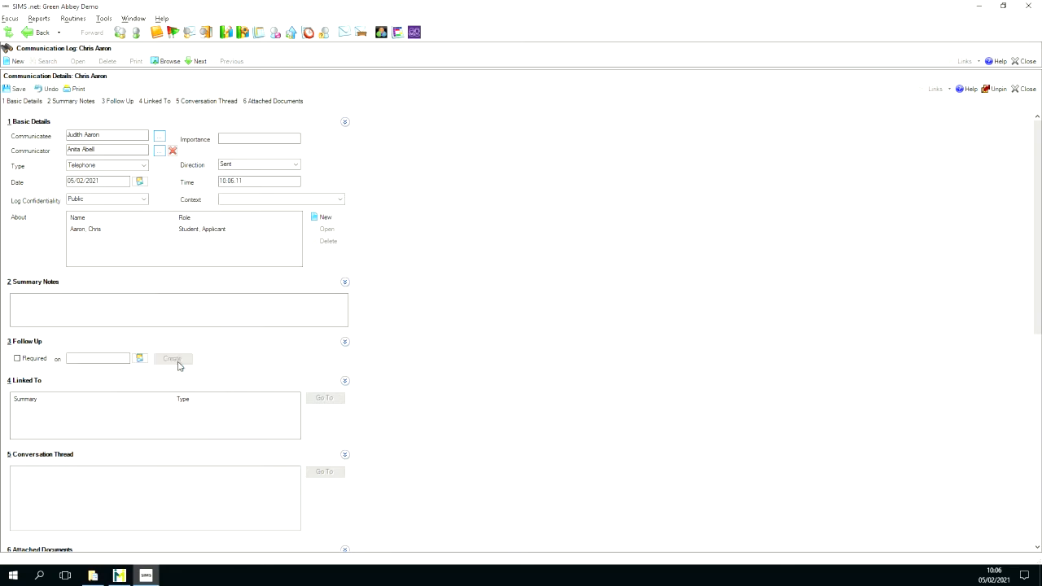
{"action": "left_click", "coordinate": [141, 181]}
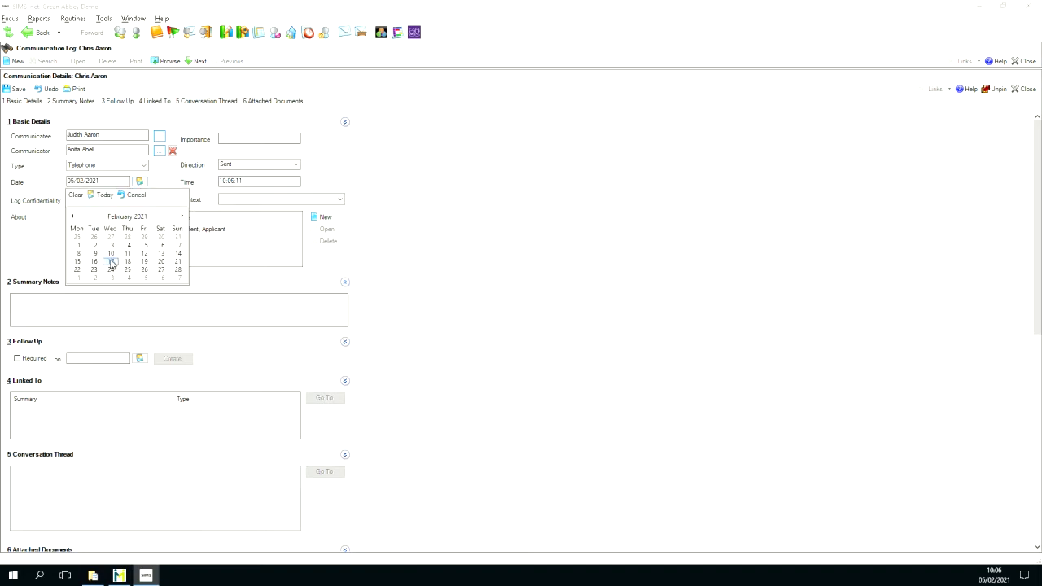
{"action": "left_click", "coordinate": [111, 262]}
{"action": "left_click", "coordinate": [16, 88]}
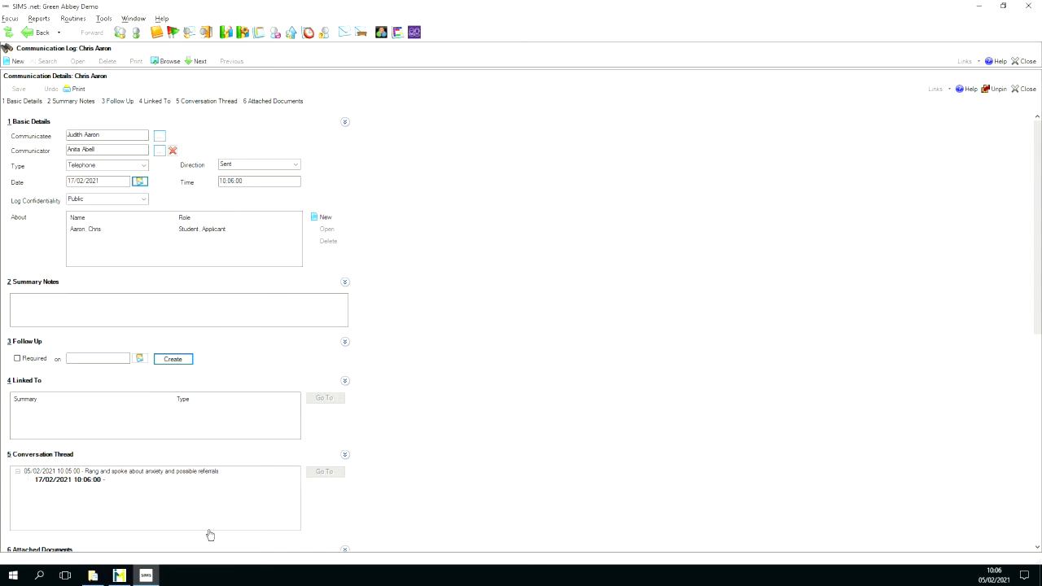
- Check the follow-up in the conversation thread and the attached documents section, and refresh the student's list of communications
{"action": "left_click", "coordinate": [84, 484]}
{"action": "mouse_move", "coordinate": [98, 577]}
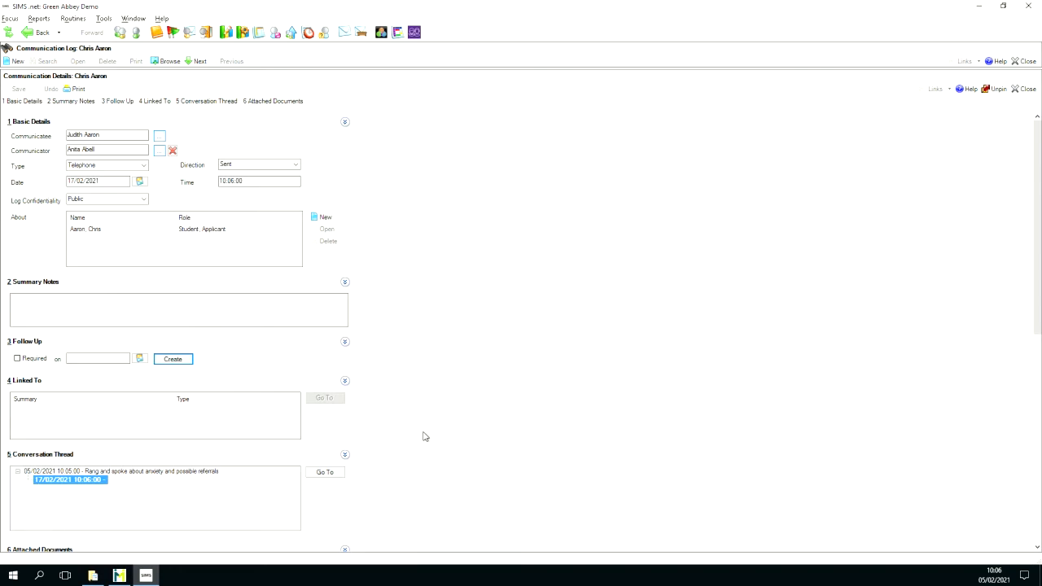
{"action": "scroll", "coordinate": [399, 432], "scroll_direction": "down", "scroll_amount": 3}
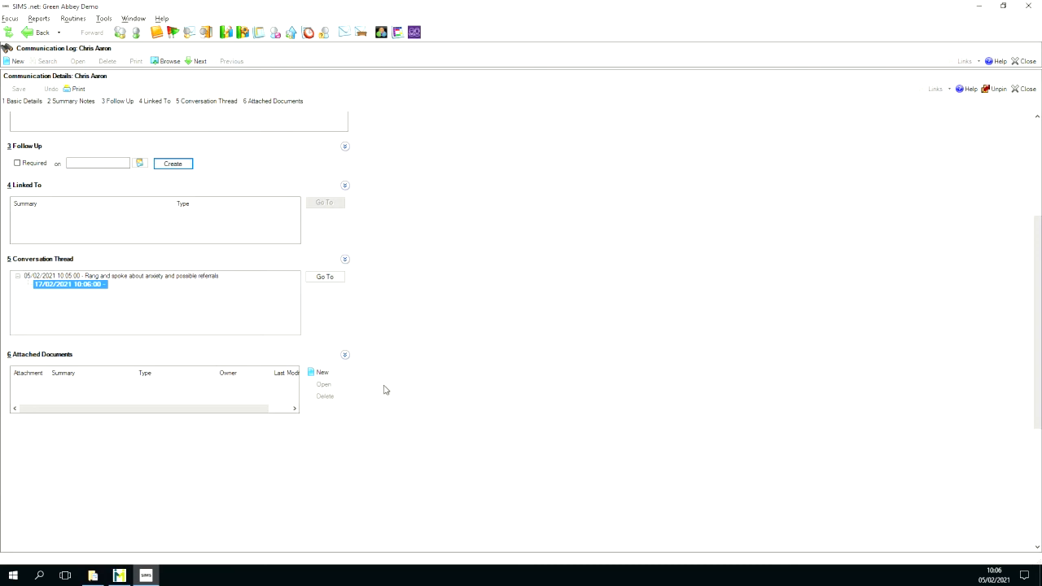
{"action": "left_click", "coordinate": [167, 62]}
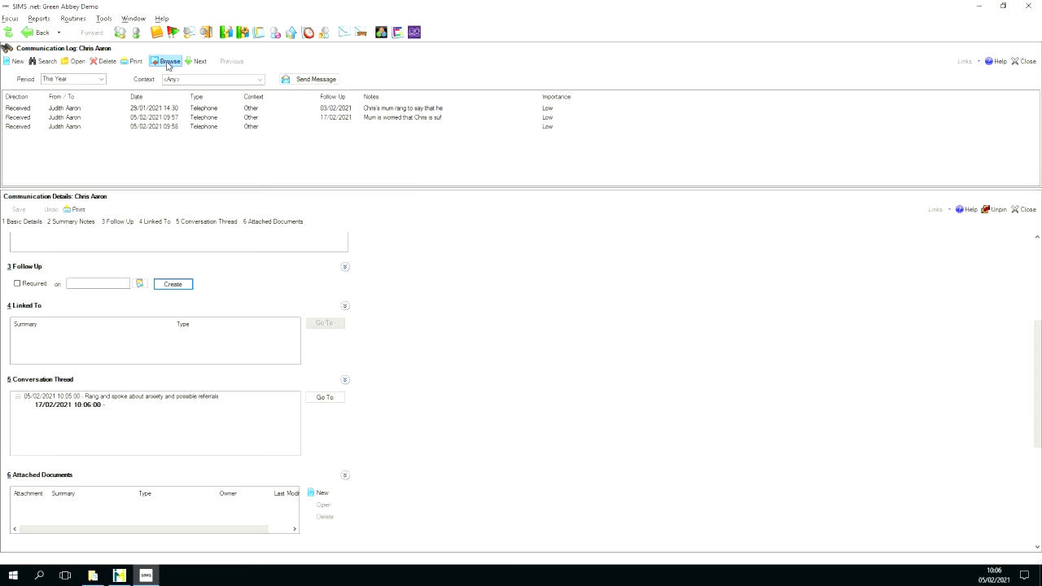
{"action": "left_click", "coordinate": [47, 63]}
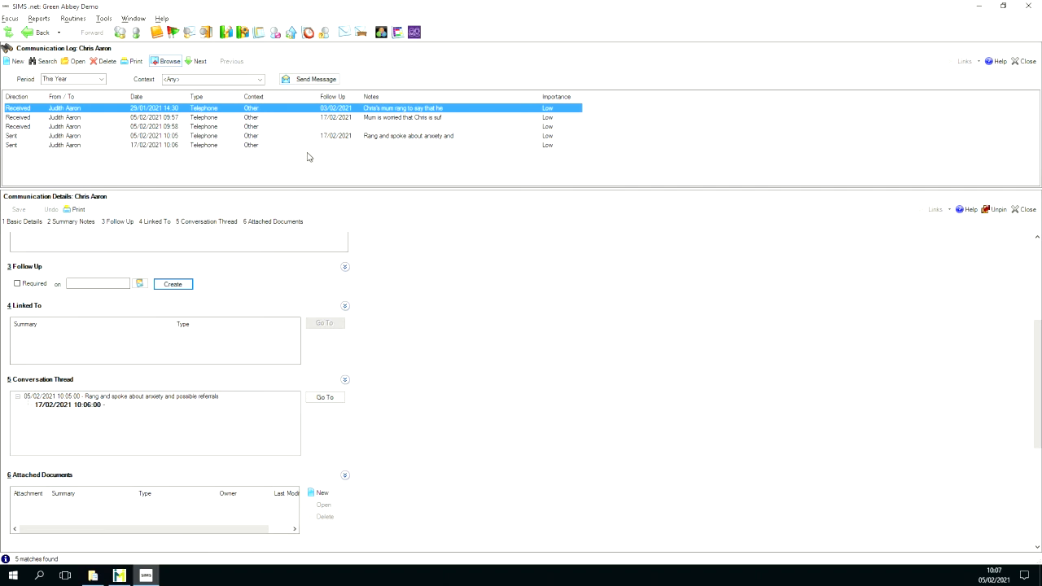
- Close the student's communication log and details, and open the general Communication Browser
{"action": "left_click", "coordinate": [1027, 61]}
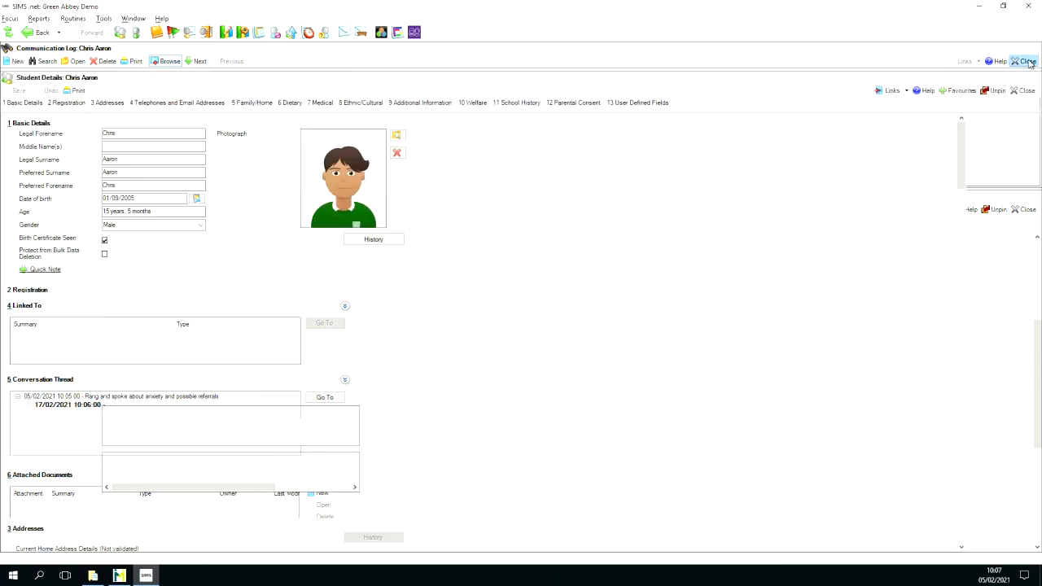
{"action": "left_click", "coordinate": [1028, 61]}
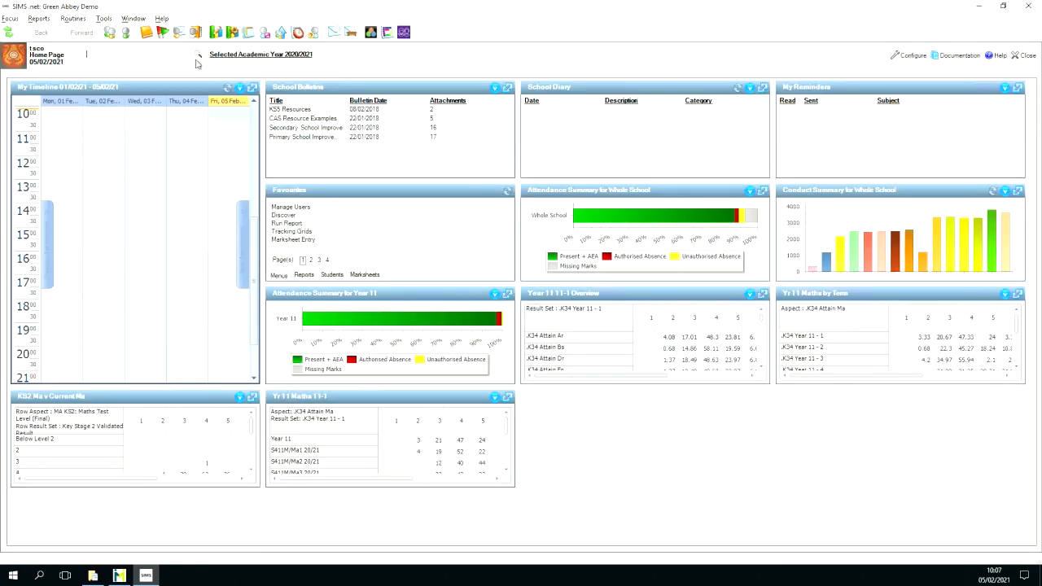
{"action": "left_click", "coordinate": [10, 18]}
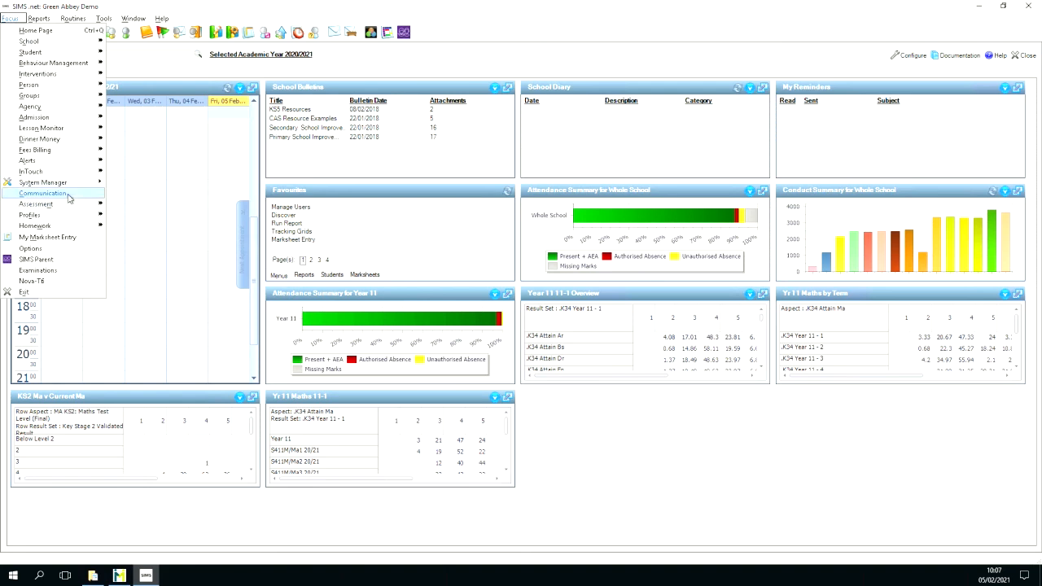
{"action": "left_click", "coordinate": [69, 197]}
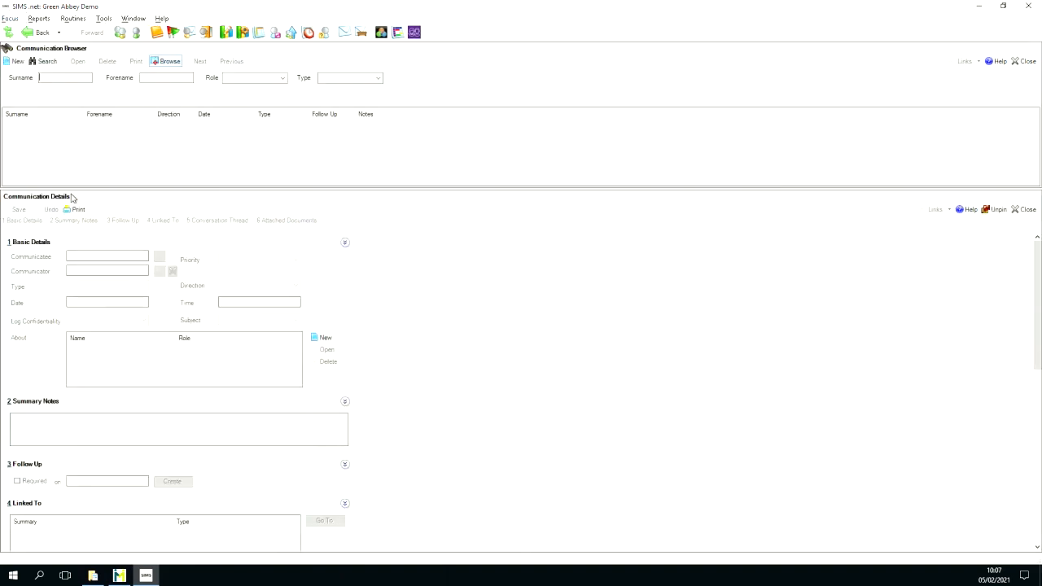
- Start a blank communication record in the Communication Browser and close it, discarding the unsaved entry
{"action": "left_click", "coordinate": [16, 62]}
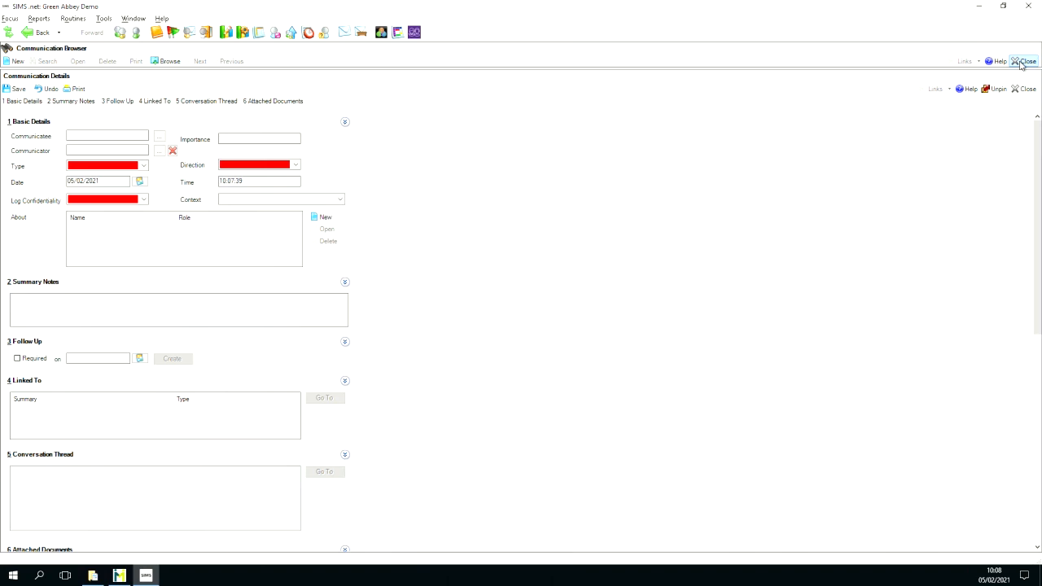
{"action": "left_click", "coordinate": [1022, 62]}
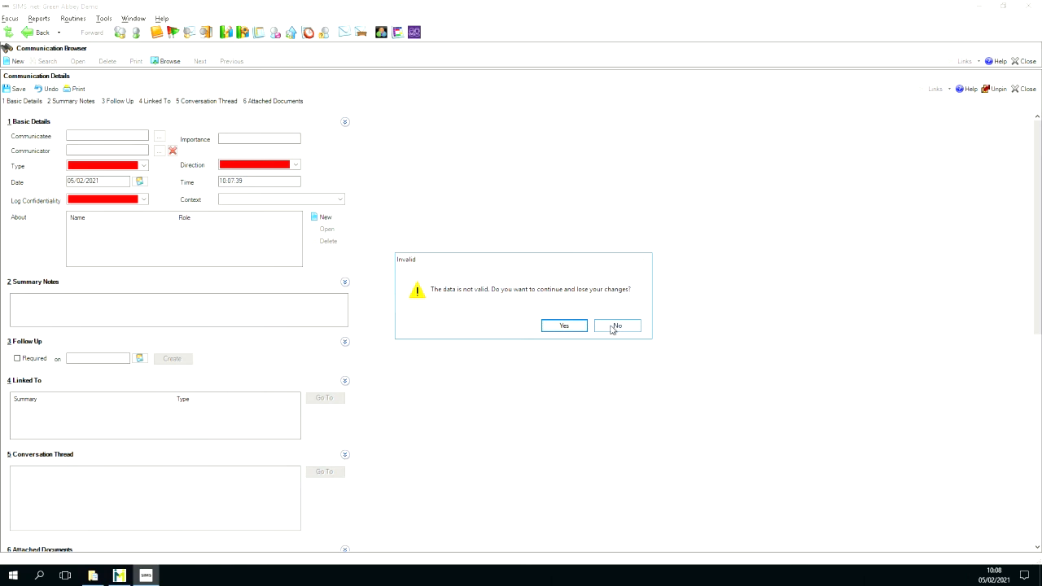
{"action": "left_click", "coordinate": [579, 329]}
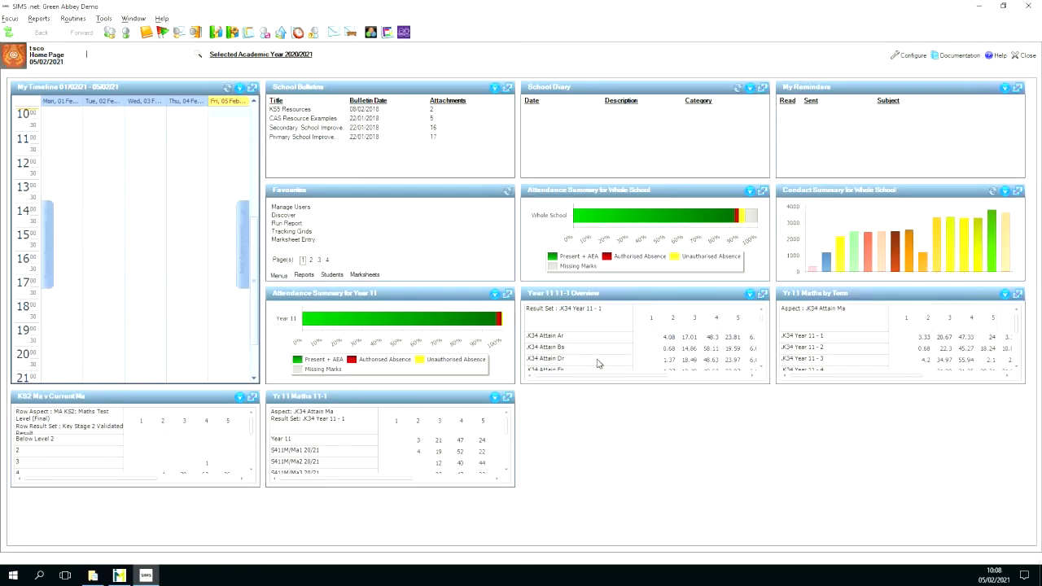